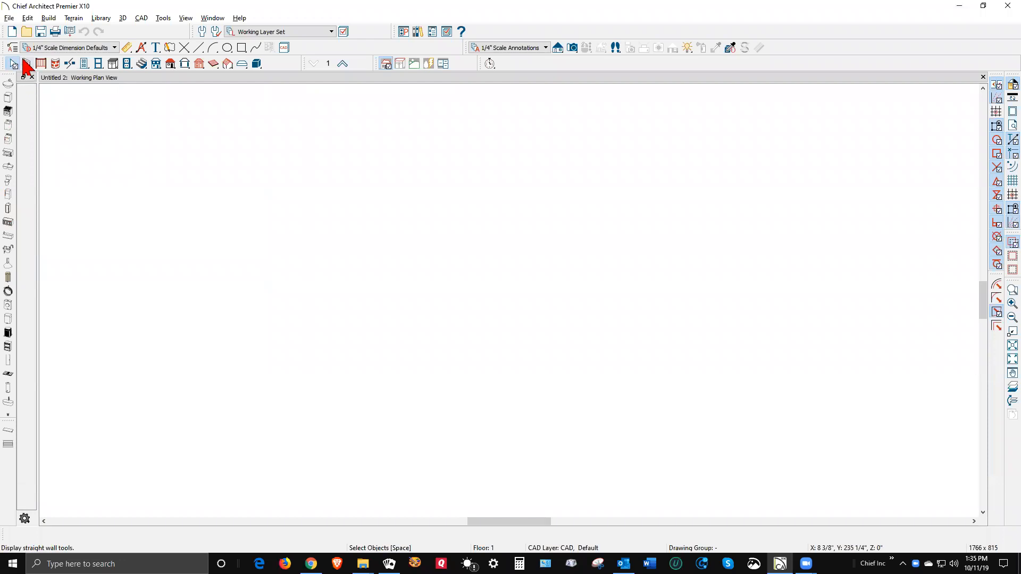
- Draw a rectangular room of exterior walls, about 106 sq ft, and fill it with a Horizontal Hatch at 4" spacing
{"action": "mouse_move", "coordinate": [429, 378]}
{"action": "left_mouse_down"}
{"action": "mouse_move", "coordinate": [428, 241]}
{"action": "mouse_move", "coordinate": [626, 244]}
{"action": "mouse_move", "coordinate": [627, 378]}
{"action": "mouse_move", "coordinate": [438, 378]}
{"action": "left_mouse_up"}
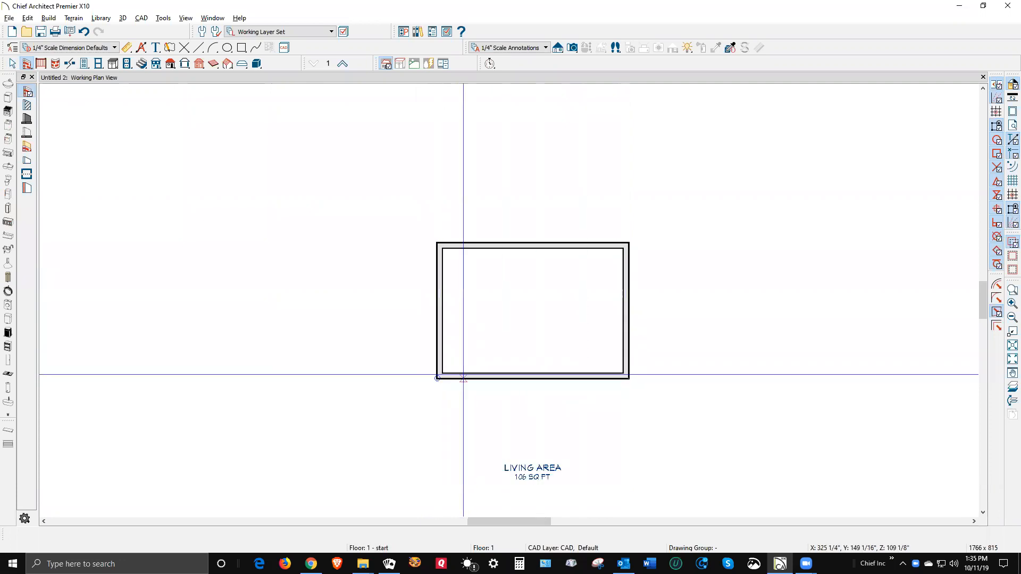
{"action": "right_click", "coordinate": [513, 326]}
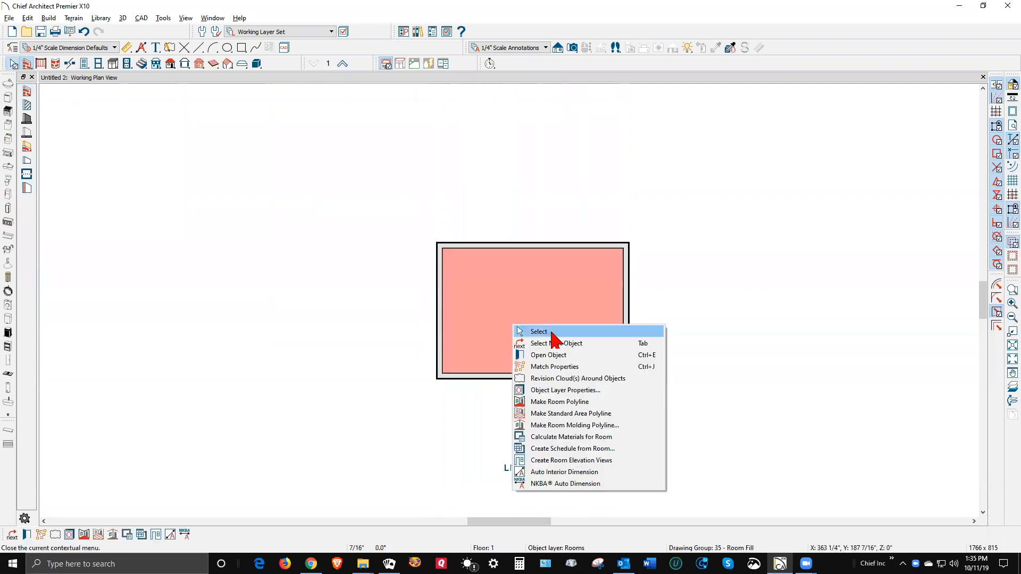
{"action": "left_click", "coordinate": [568, 355]}
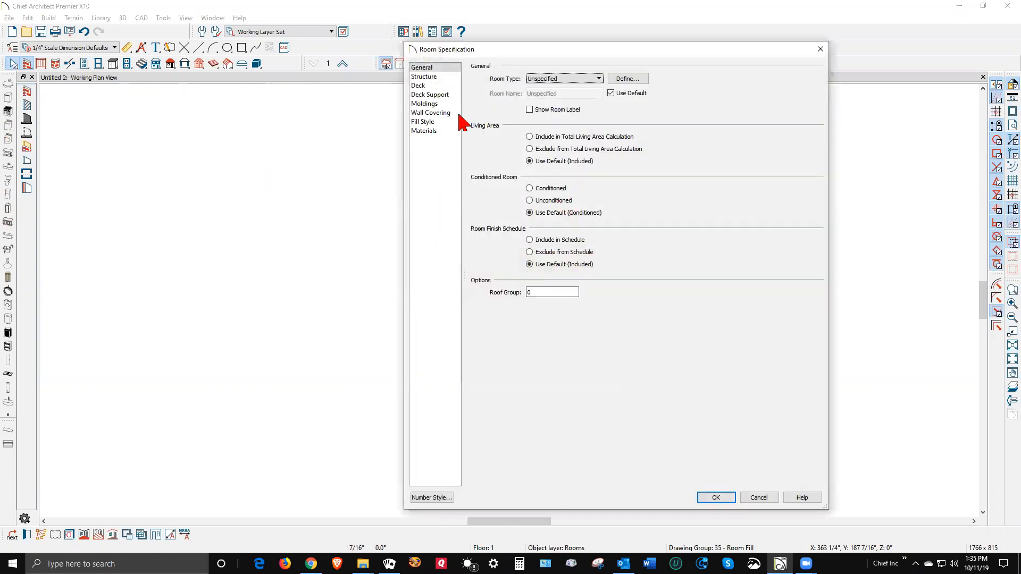
{"action": "left_click", "coordinate": [428, 123]}
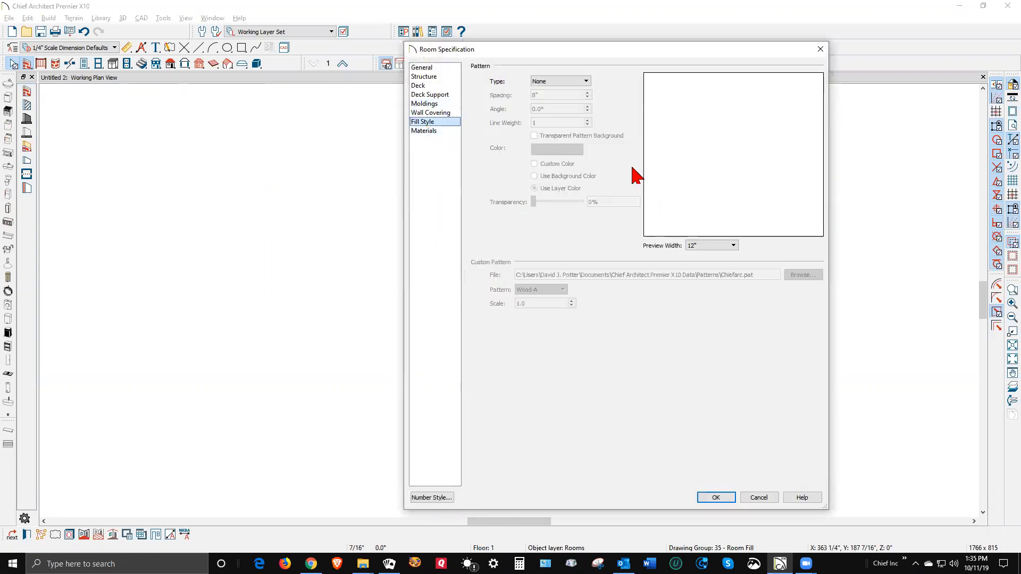
{"action": "left_click", "coordinate": [587, 81]}
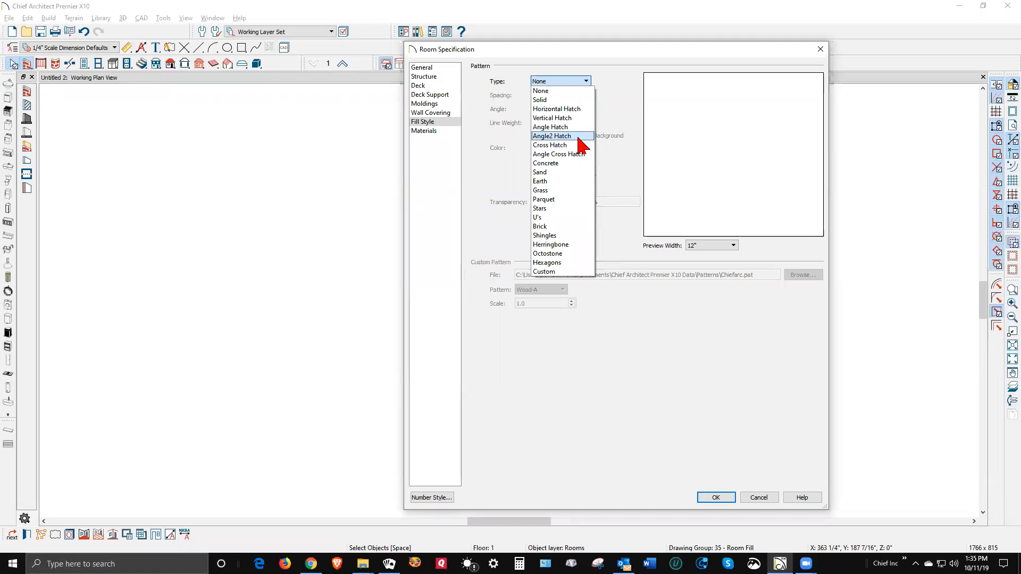
{"action": "left_click", "coordinate": [567, 109]}
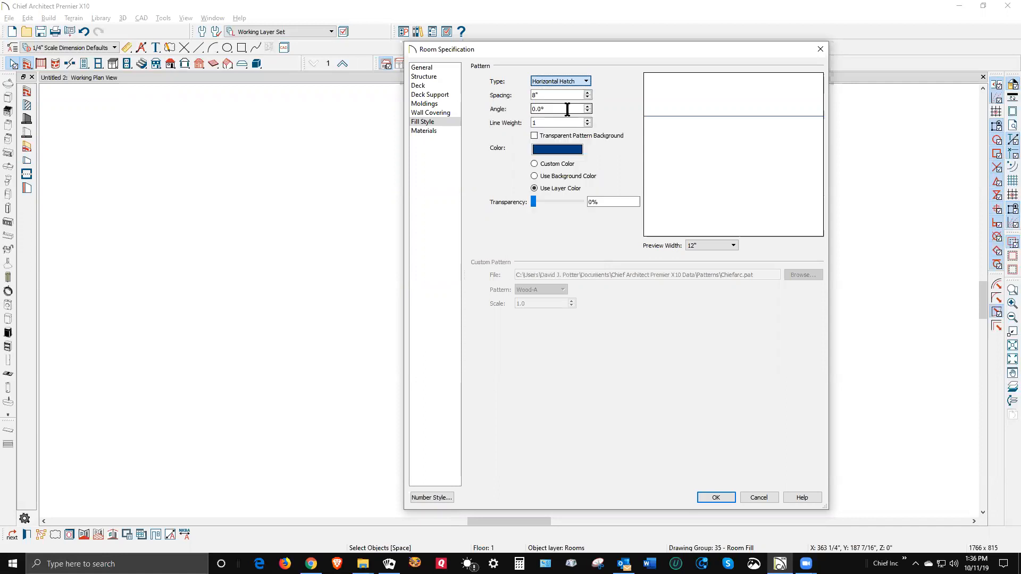
{"action": "left_click", "coordinate": [552, 98]}
{"action": "type", "text": "4"}
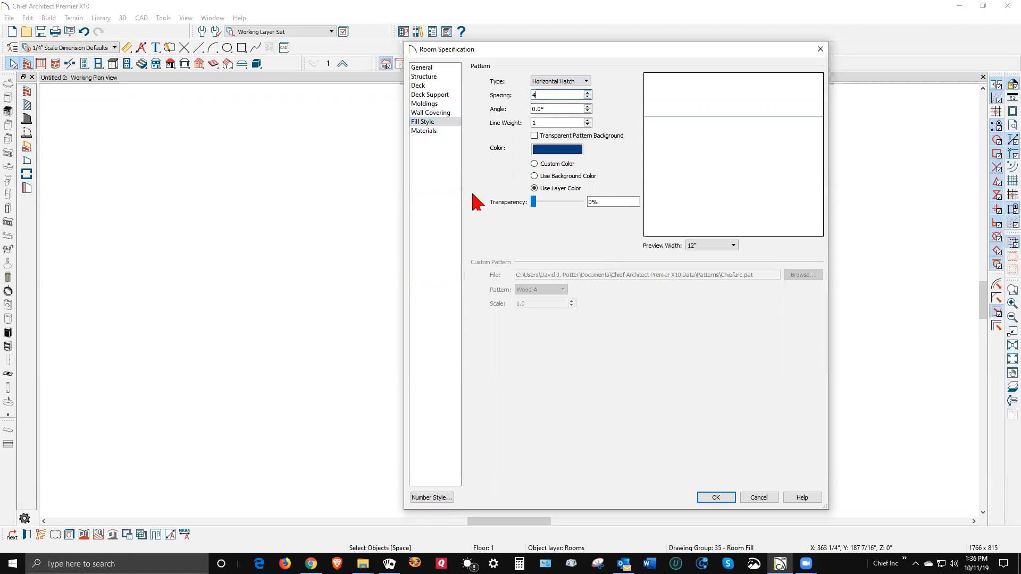
{"action": "left_click", "coordinate": [723, 498]}
{"action": "left_click", "coordinate": [725, 270]}
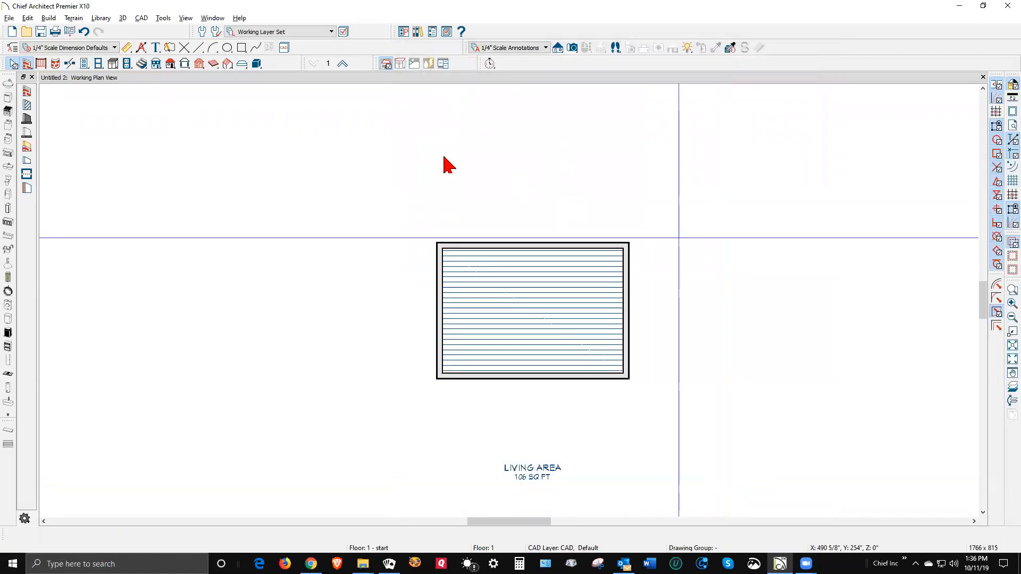
- Turn off the display of the Rooms layer in the Working Layer Set
{"action": "left_click", "coordinate": [343, 32]}
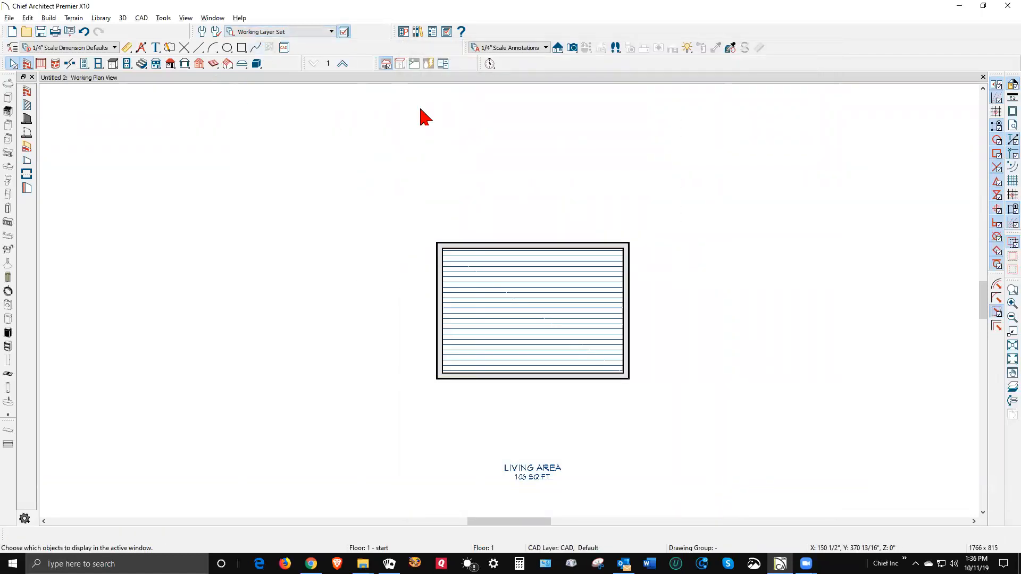
{"action": "left_click", "coordinate": [344, 233]}
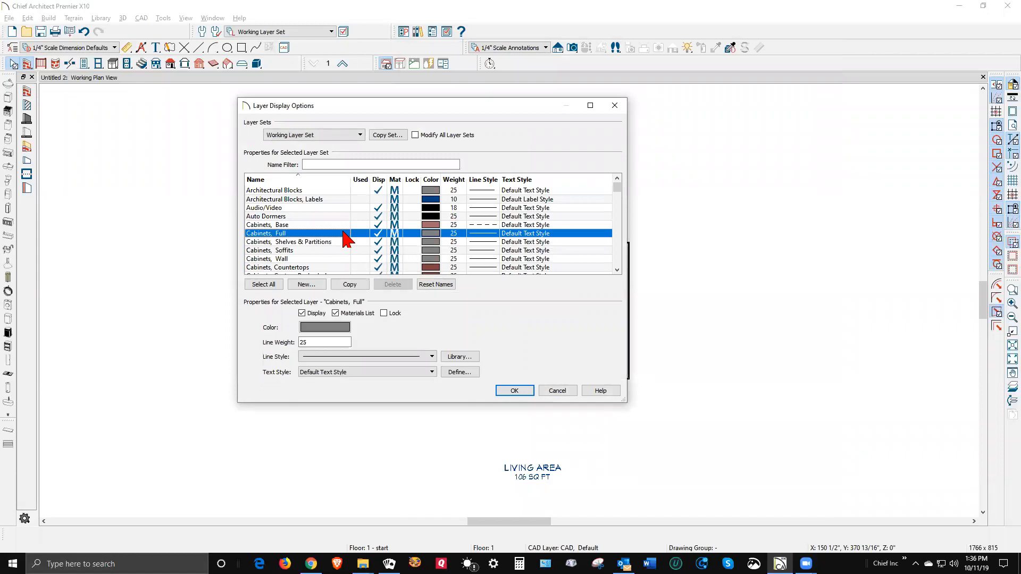
{"action": "key", "text": "r"}
{"action": "scroll", "coordinate": [348, 234], "scroll_direction": "down", "scroll_amount": 5}
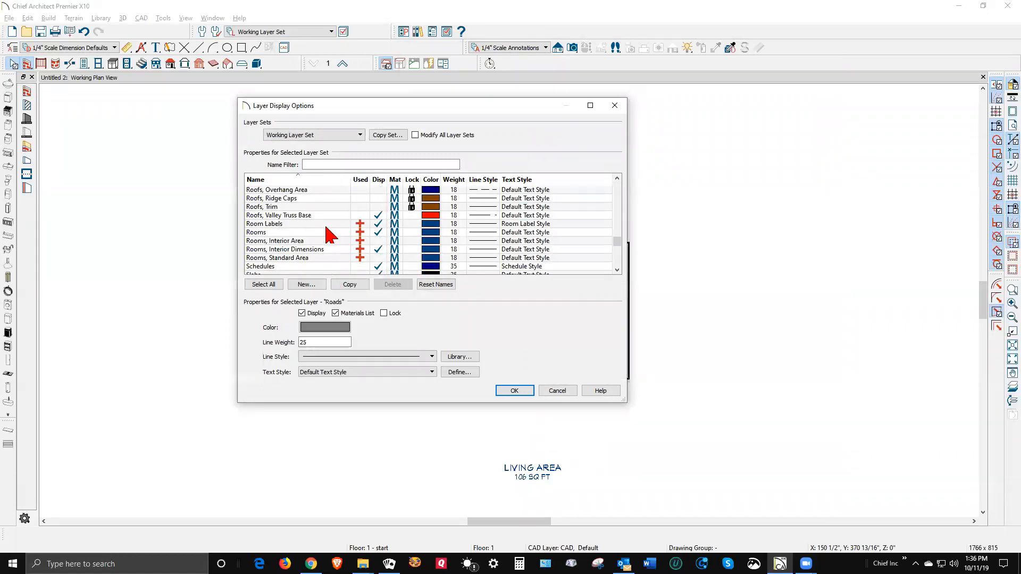
{"action": "left_click", "coordinate": [378, 233]}
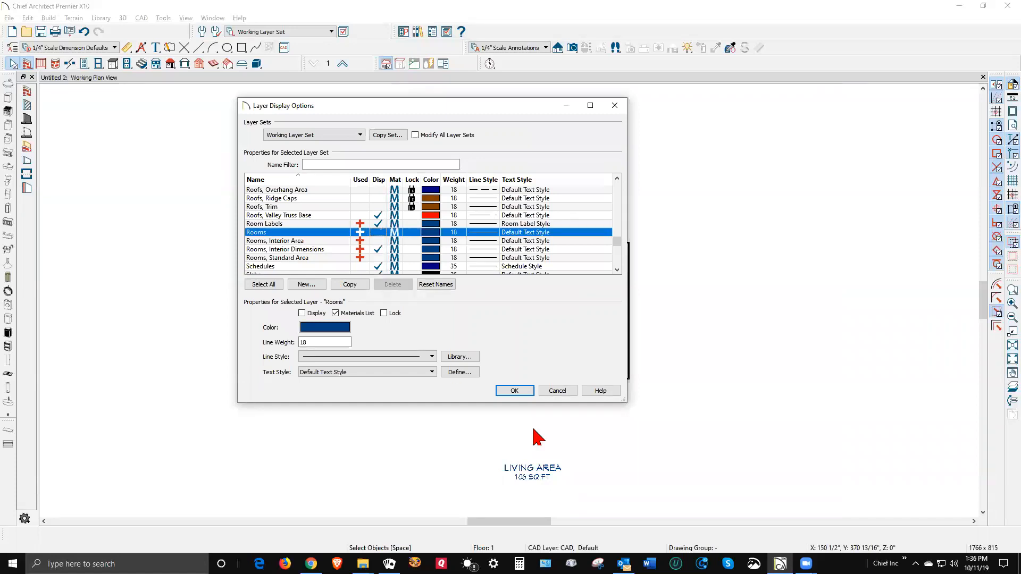
{"action": "left_click", "coordinate": [521, 392]}
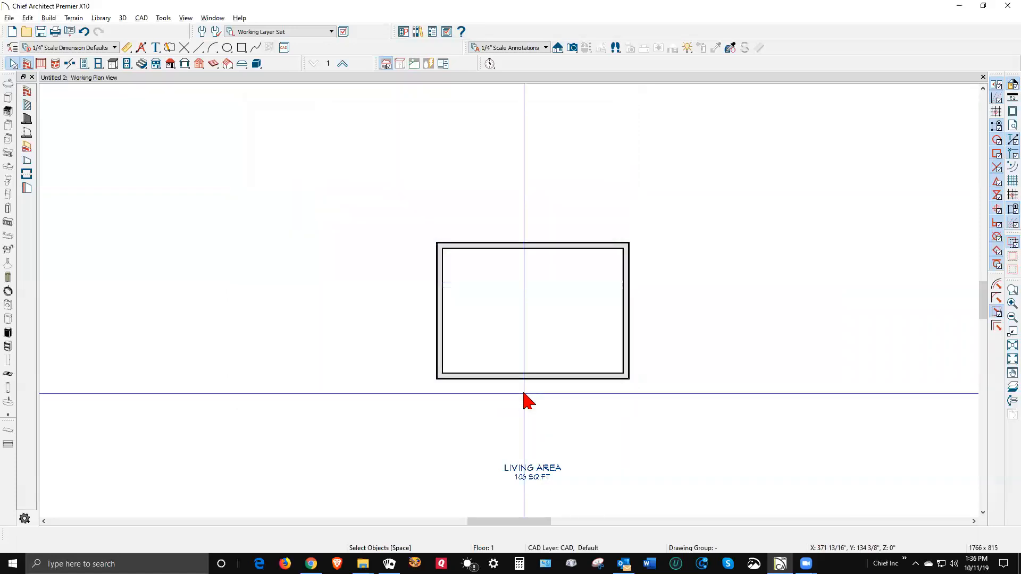
- Turn the Rooms layer's display back on in the Working Layer Set
{"action": "left_click", "coordinate": [343, 32]}
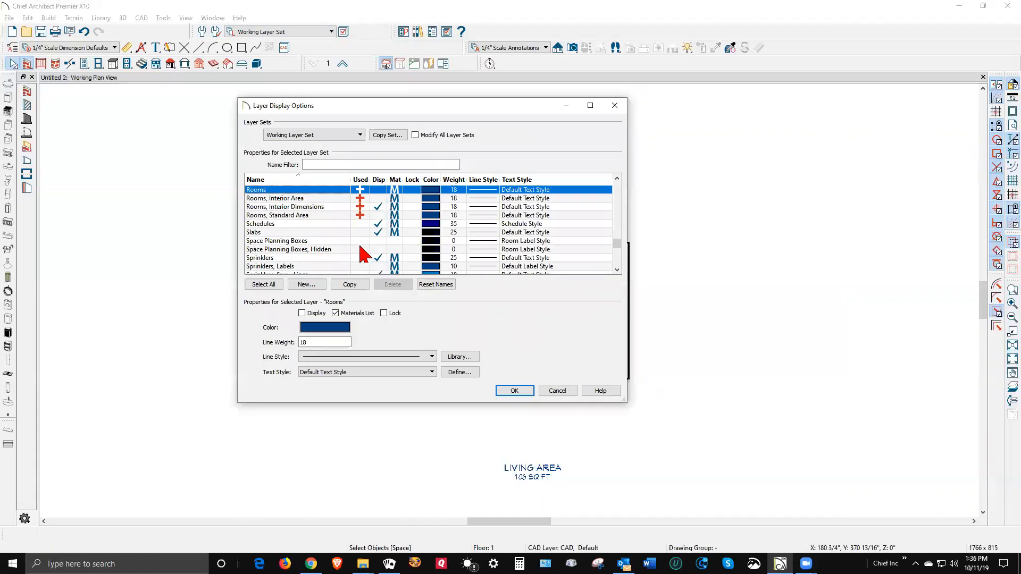
{"action": "left_click", "coordinate": [378, 190]}
{"action": "left_click", "coordinate": [514, 390]}
{"action": "scroll", "coordinate": [520, 392], "scroll_direction": "up", "scroll_amount": 2}
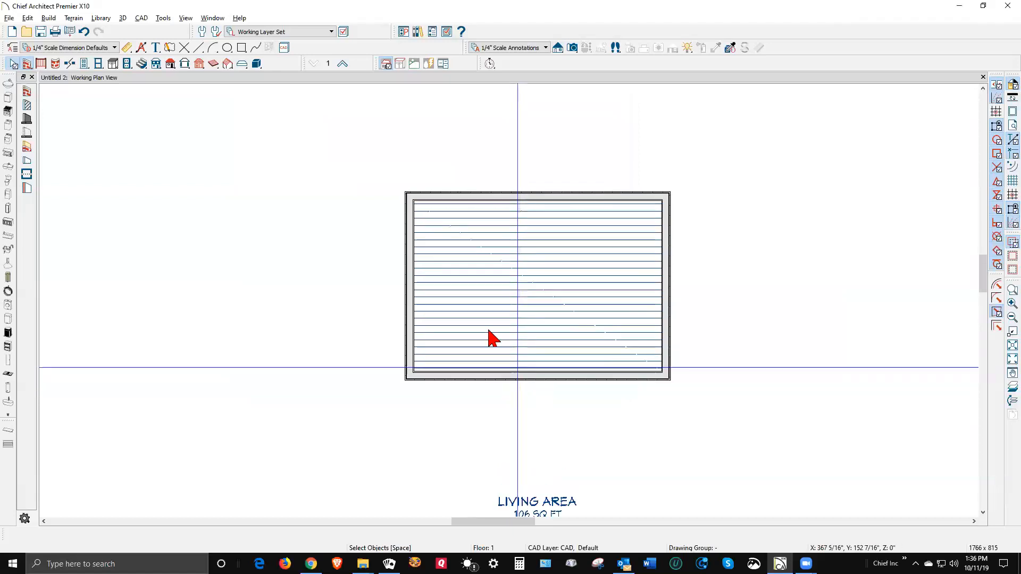
- Draw a vertical straight interior wall across the middle of the room to divide it into two rooms
{"action": "left_click", "coordinate": [26, 67]}
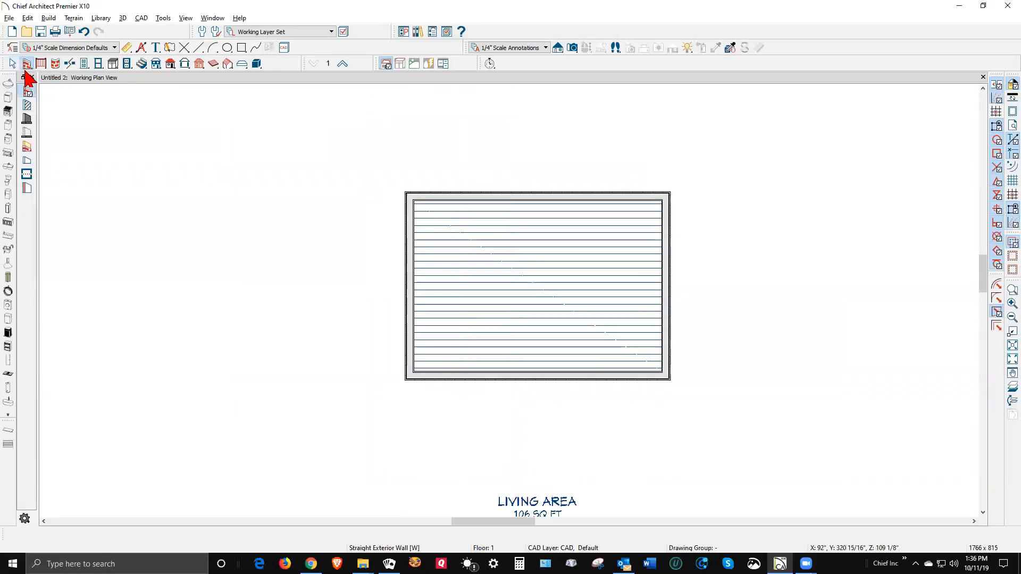
{"action": "left_click", "coordinate": [28, 106]}
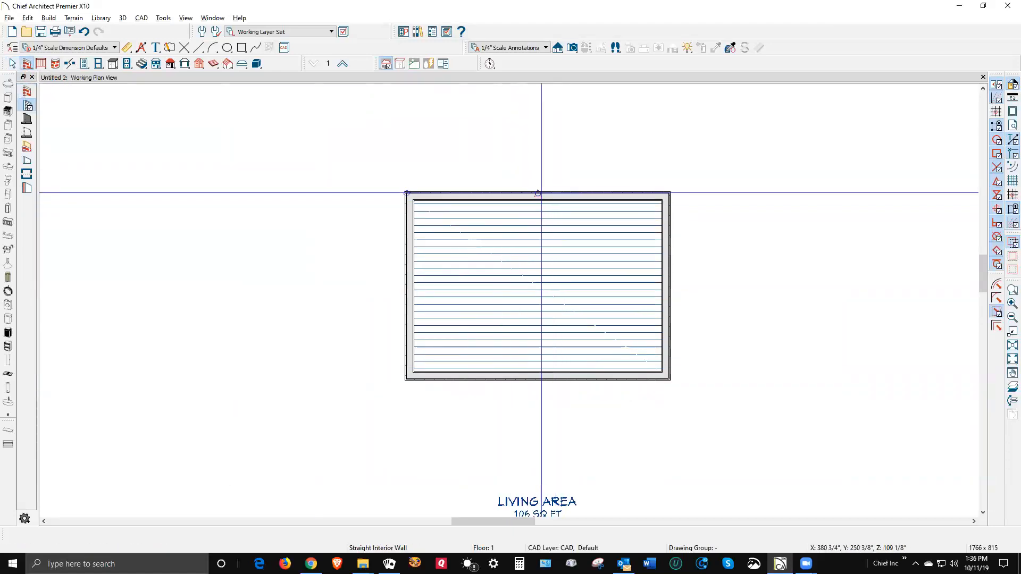
{"action": "left_click_drag", "start_coordinate": [538, 193], "coordinate": [535, 378]}
{"action": "key", "text": "space"}
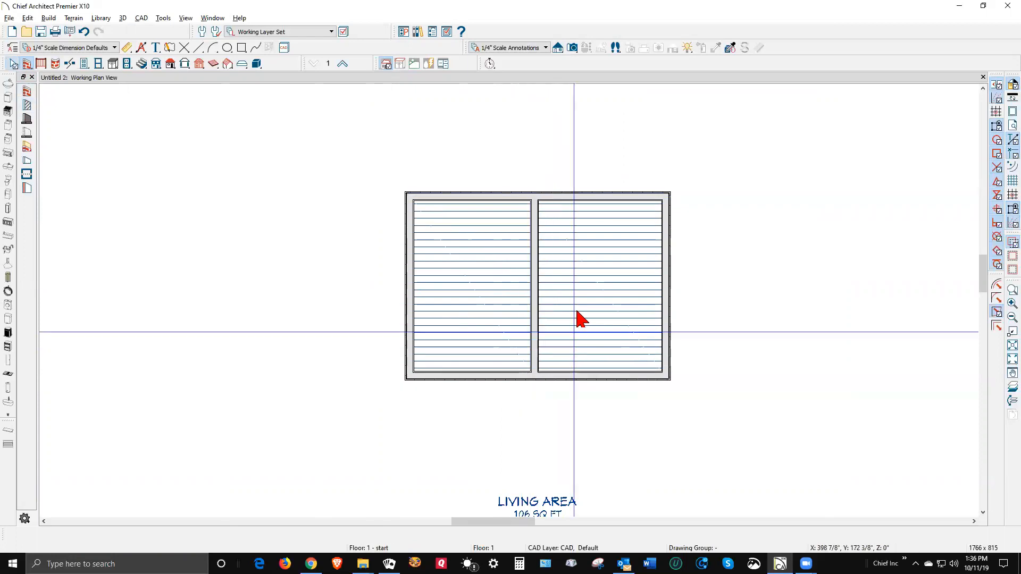
- Change the right-hand room's fill style to Cross Hatch with 12" spacing
{"action": "right_click", "coordinate": [579, 318]}
{"action": "left_click", "coordinate": [637, 344]}
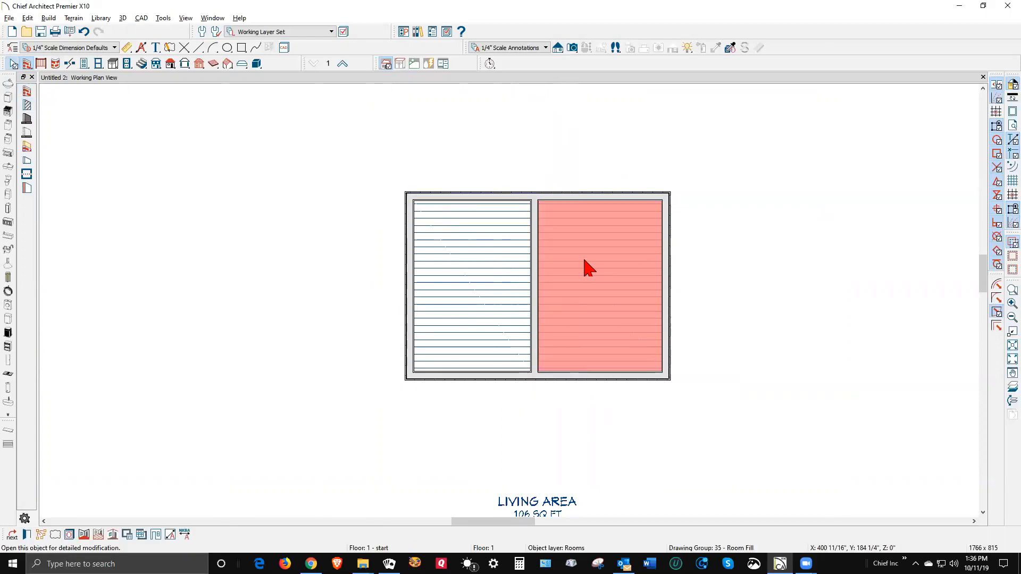
{"action": "left_click", "coordinate": [423, 122]}
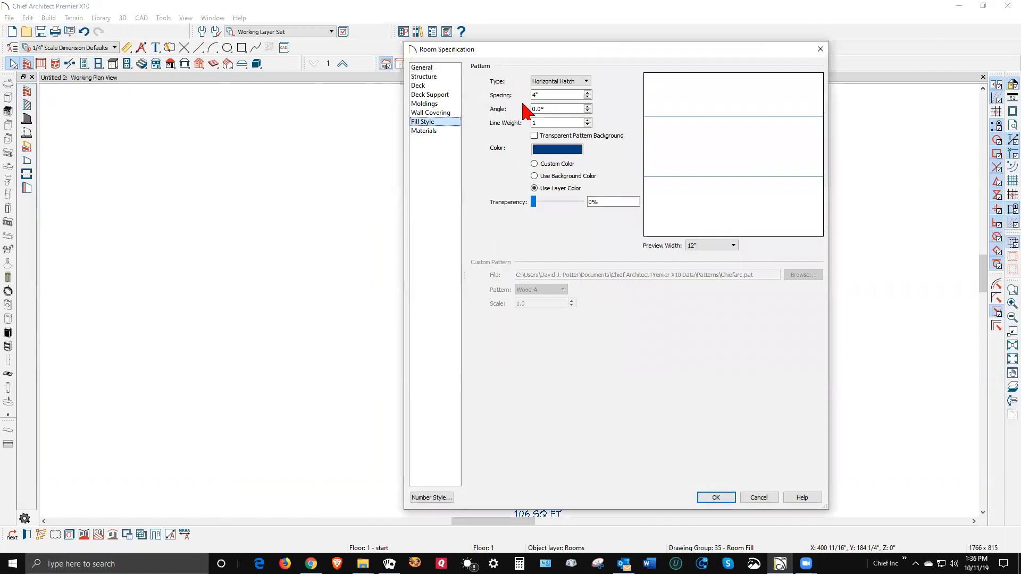
{"action": "left_click", "coordinate": [585, 81]}
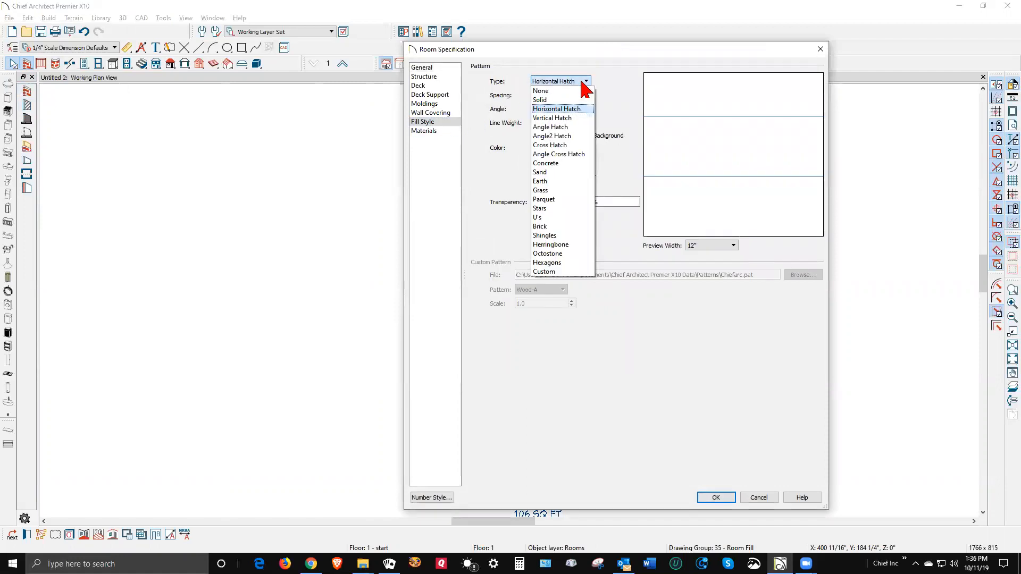
{"action": "left_click", "coordinate": [579, 146]}
{"action": "key", "text": "Tab"}
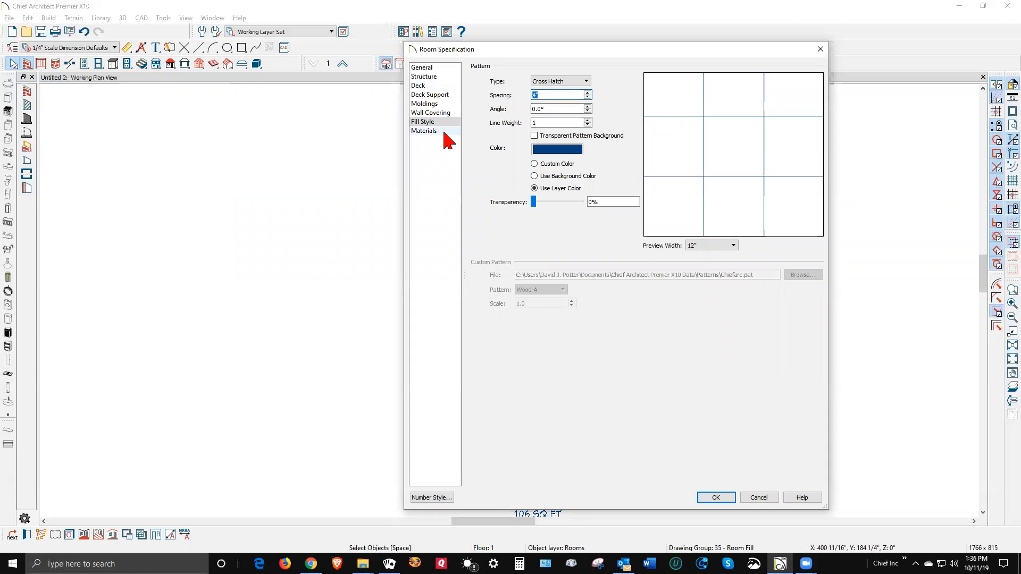
{"action": "type", "text": "12"}
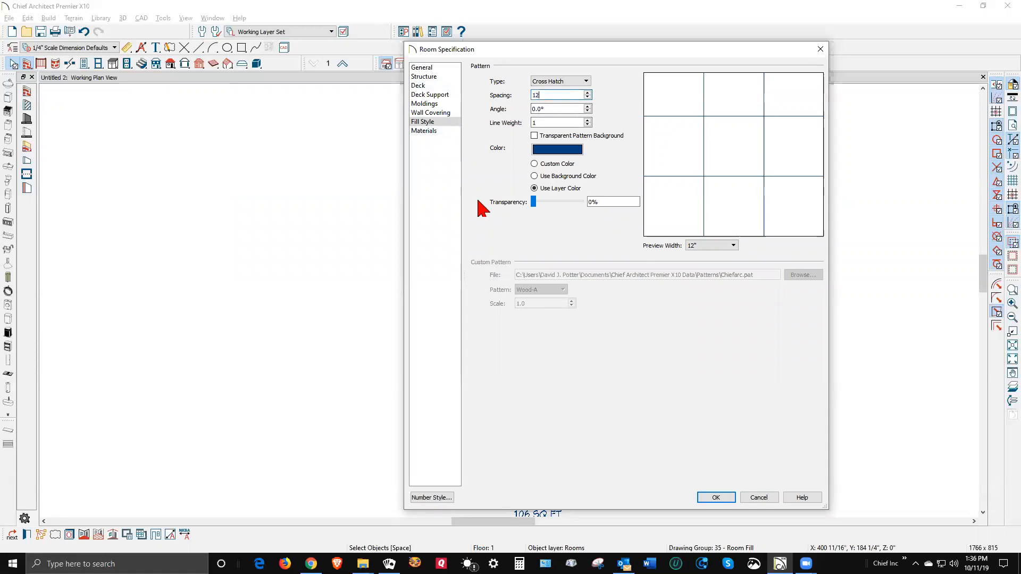
{"action": "left_click", "coordinate": [714, 497]}
{"action": "left_click", "coordinate": [679, 449]}
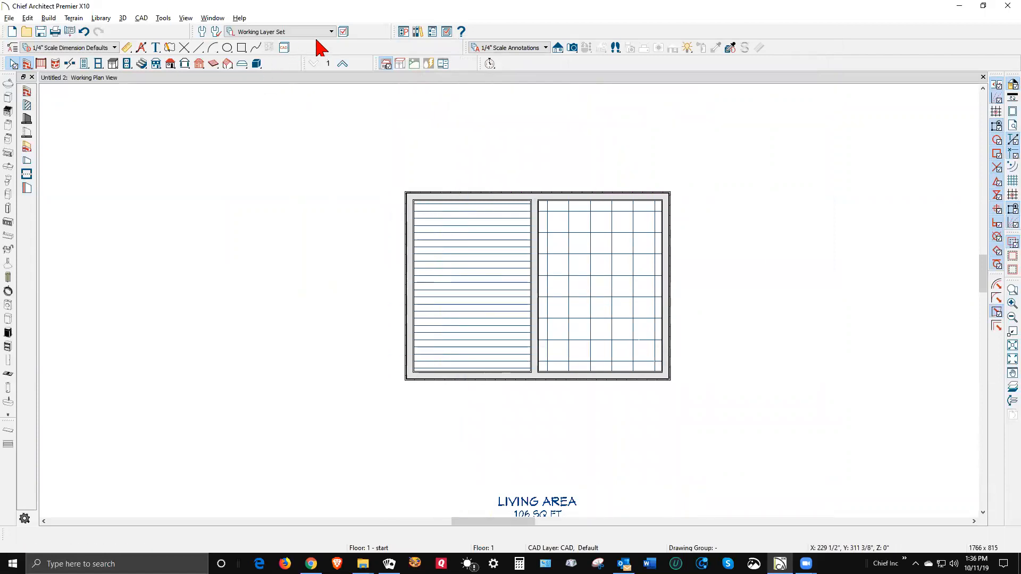
- Review the Rooms layer's display settings in the Working Layer Set without changing them
{"action": "left_click", "coordinate": [343, 33]}
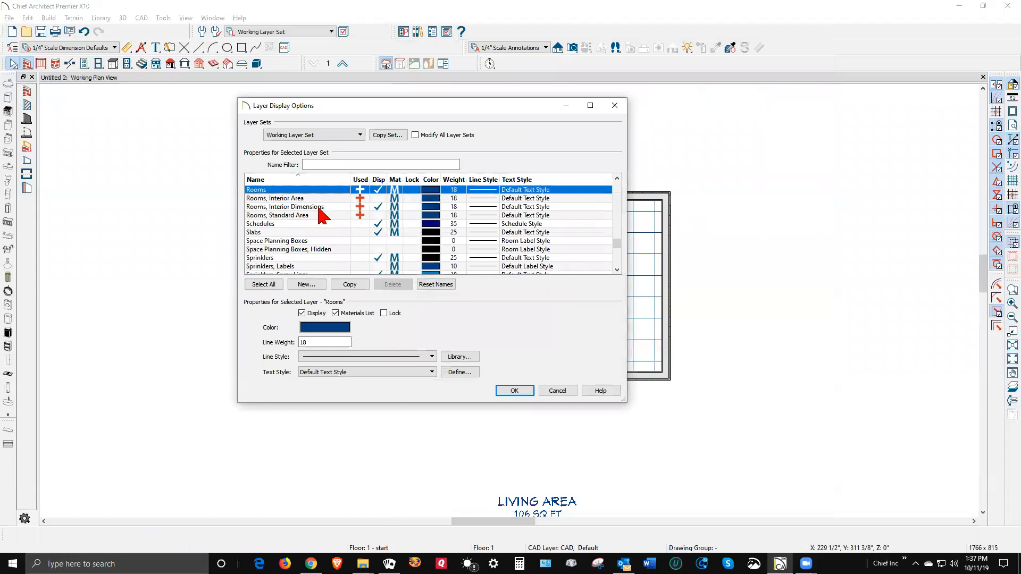
{"action": "left_click", "coordinate": [560, 392]}
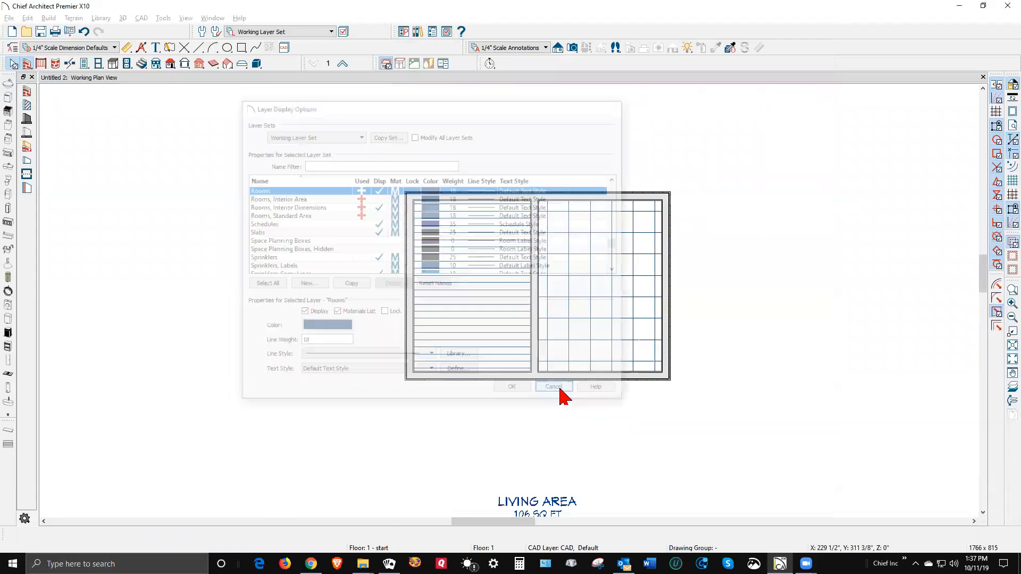
- Create a Perspective Floor Overview of the two rooms and orbit it to look down at their floors
{"action": "left_click", "coordinate": [572, 48]}
{"action": "left_click", "coordinate": [29, 123]}
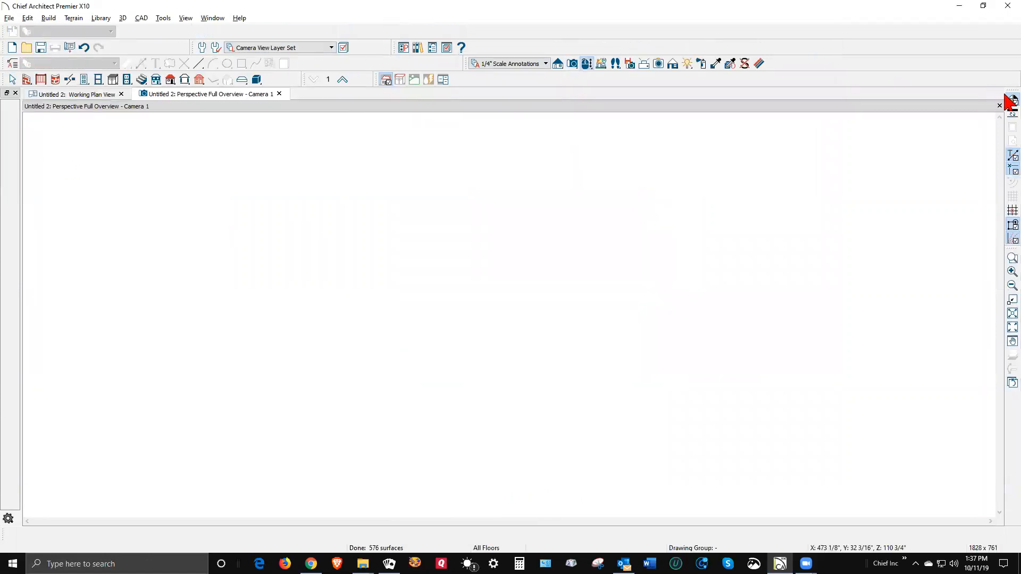
{"action": "left_click", "coordinate": [982, 105]}
{"action": "left_click", "coordinate": [27, 133]}
{"action": "left_click_drag", "start_coordinate": [449, 166], "coordinate": [447, 296]}
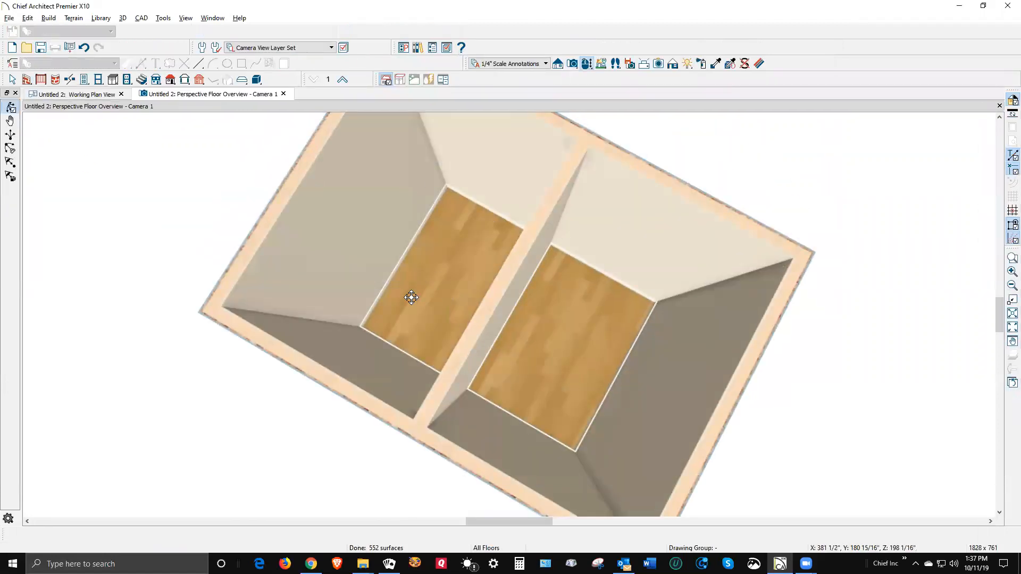
{"action": "key", "text": "space"}
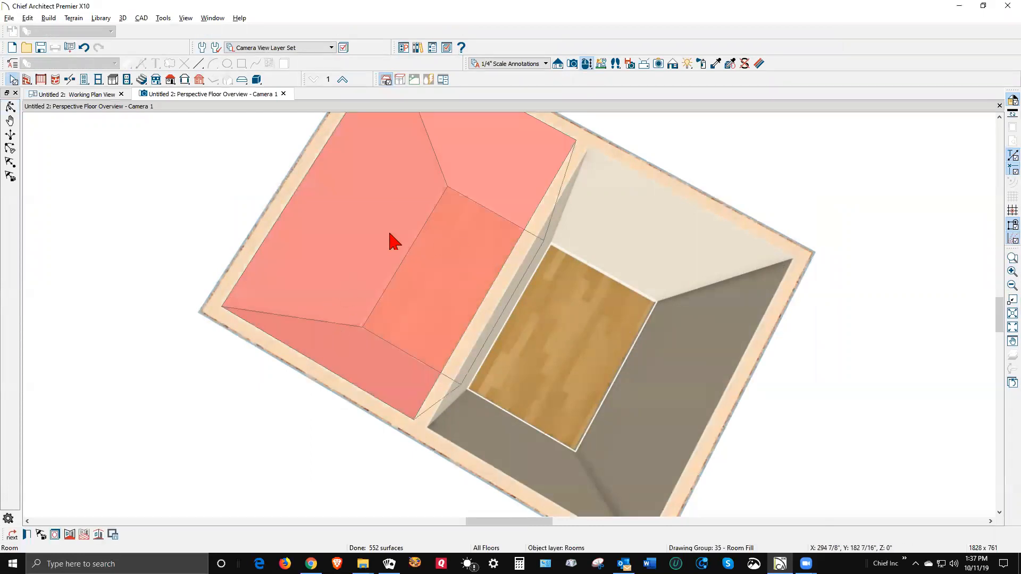
- Inspect the pattern angle and texture angle in the material definition of the left room's plank floor
{"action": "left_click", "coordinate": [760, 64]}
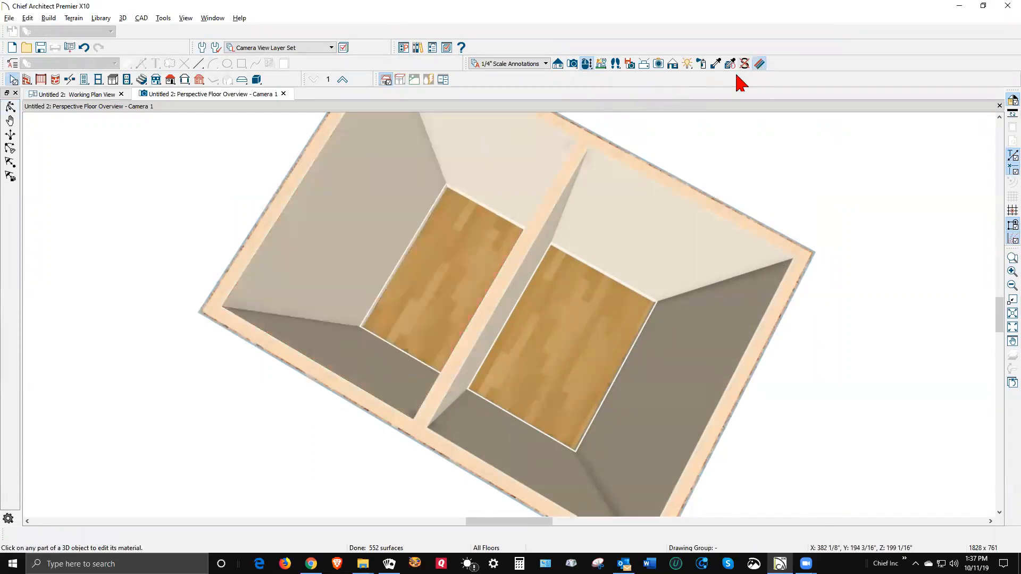
{"action": "left_click", "coordinate": [426, 277]}
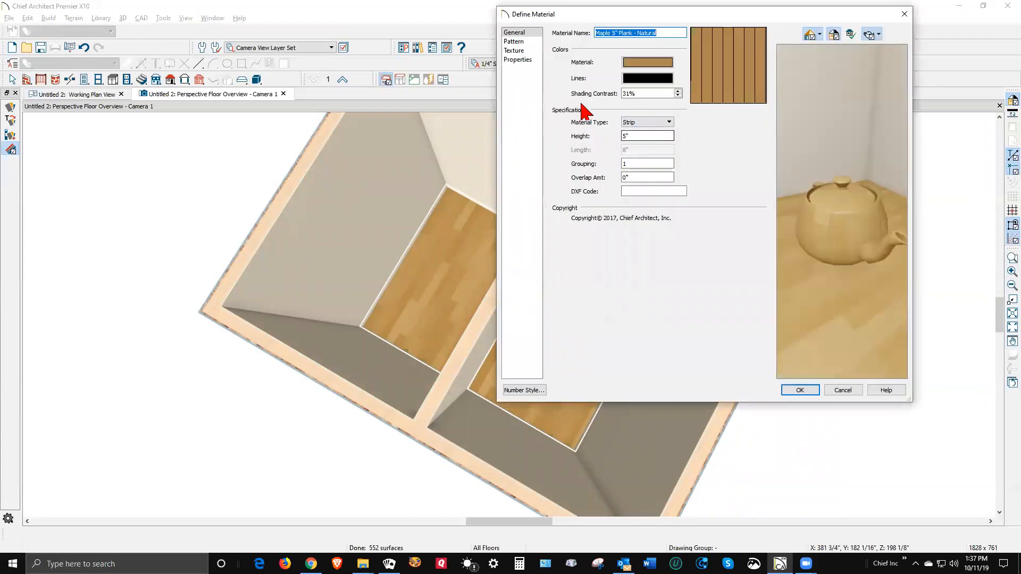
{"action": "left_click", "coordinate": [514, 42]}
{"action": "left_click", "coordinate": [624, 89]}
{"action": "key", "text": "Delete"}
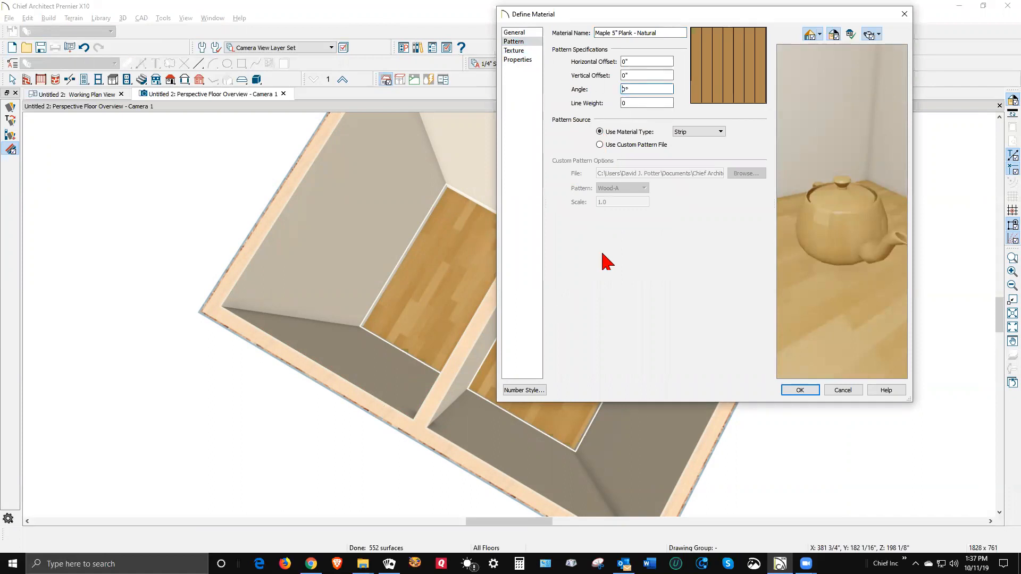
{"action": "left_click", "coordinate": [516, 51]}
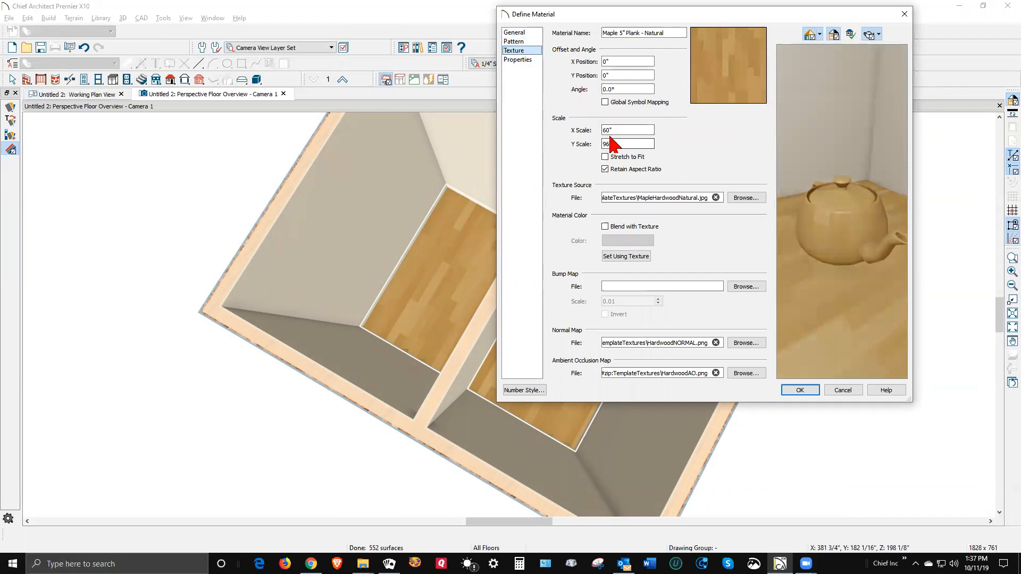
{"action": "left_click", "coordinate": [603, 89]}
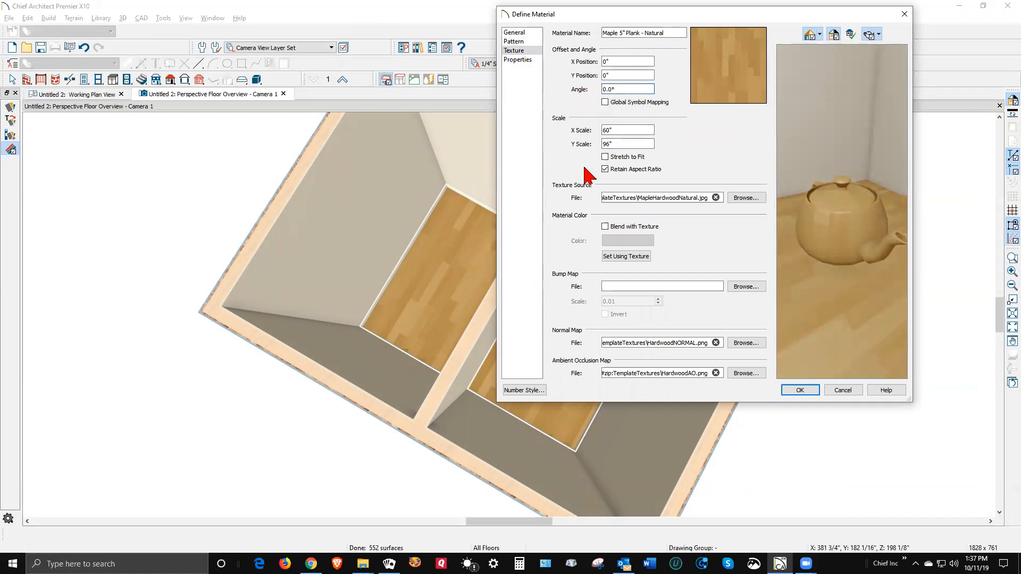
{"action": "left_click", "coordinate": [799, 390]}
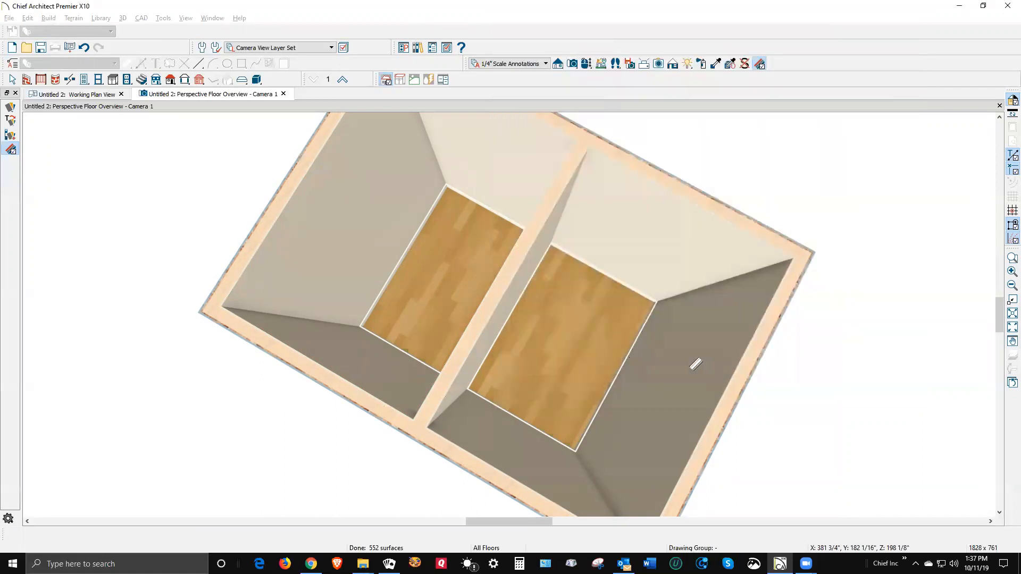
- Compare the plank floors in the 3D overview with the room fill patterns in the Working Plan View
{"action": "key", "text": "Escape"}
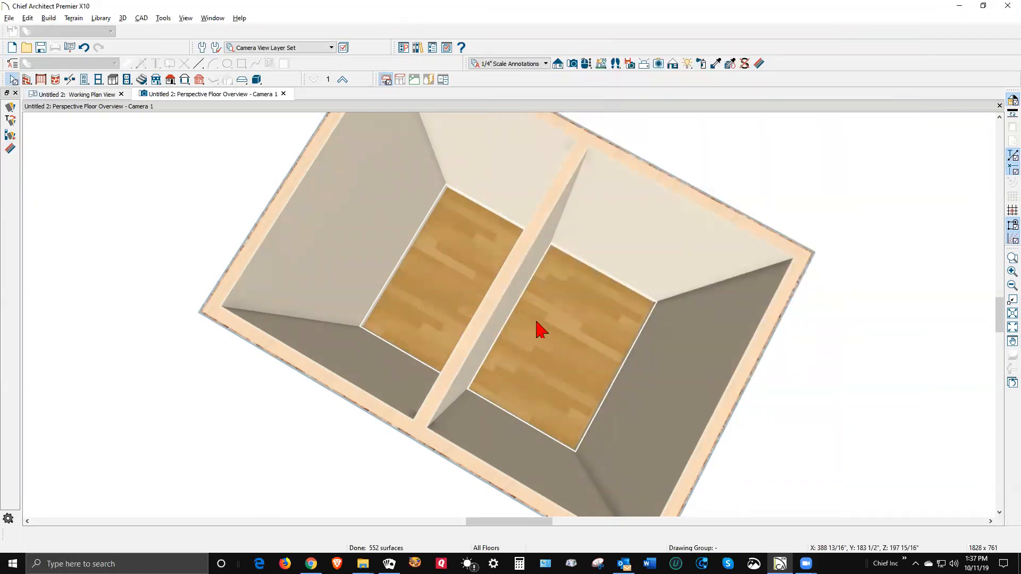
{"action": "key", "text": "ctrl+Tab"}
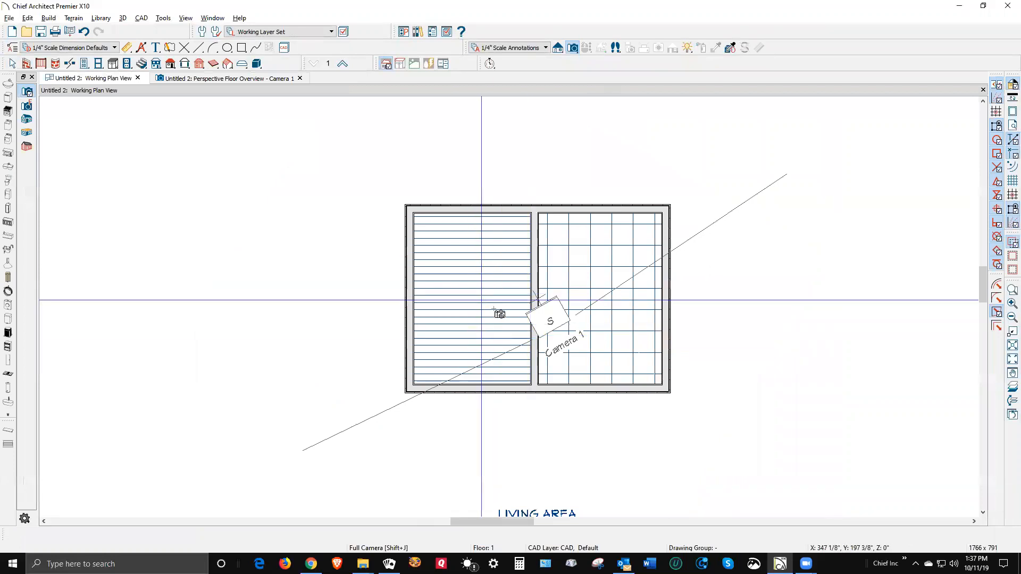
{"action": "key", "text": "ctrl+Tab"}
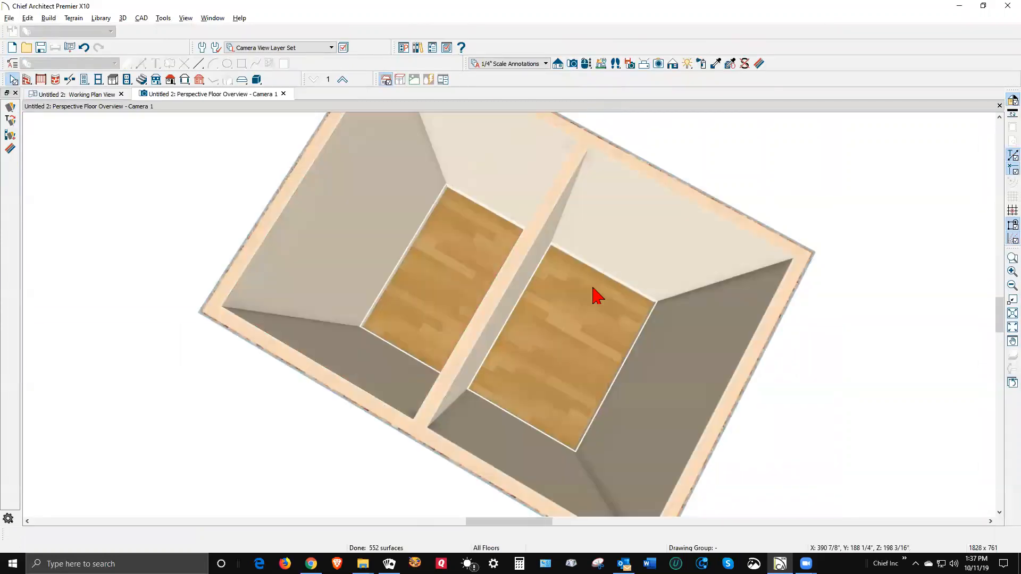
- Open the material selection for the right-hand room's Floor Finish, showing the library materials
{"action": "right_click", "coordinate": [574, 323]}
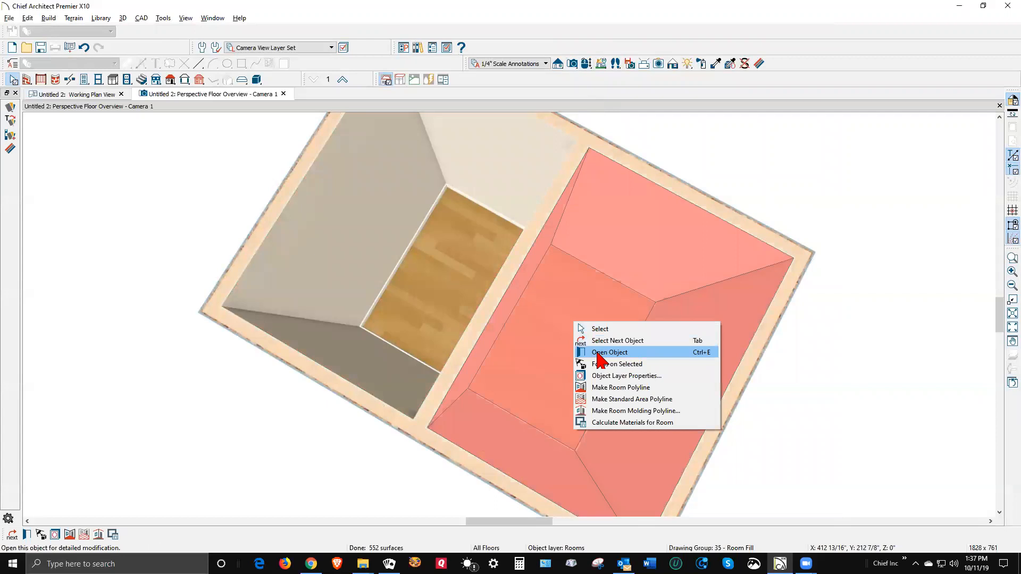
{"action": "left_click", "coordinate": [598, 353]}
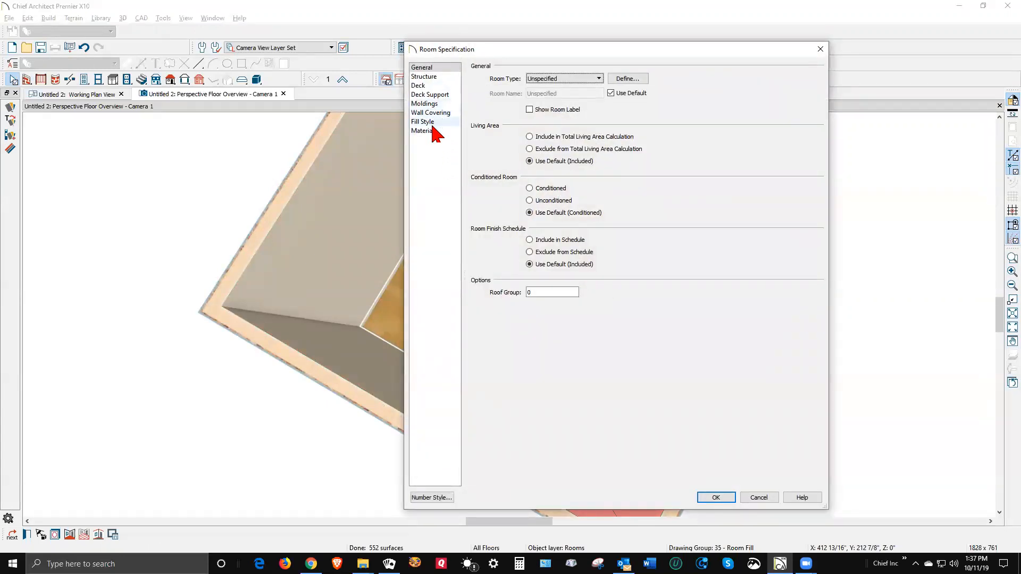
{"action": "left_click", "coordinate": [423, 131]}
{"action": "left_click", "coordinate": [541, 112]}
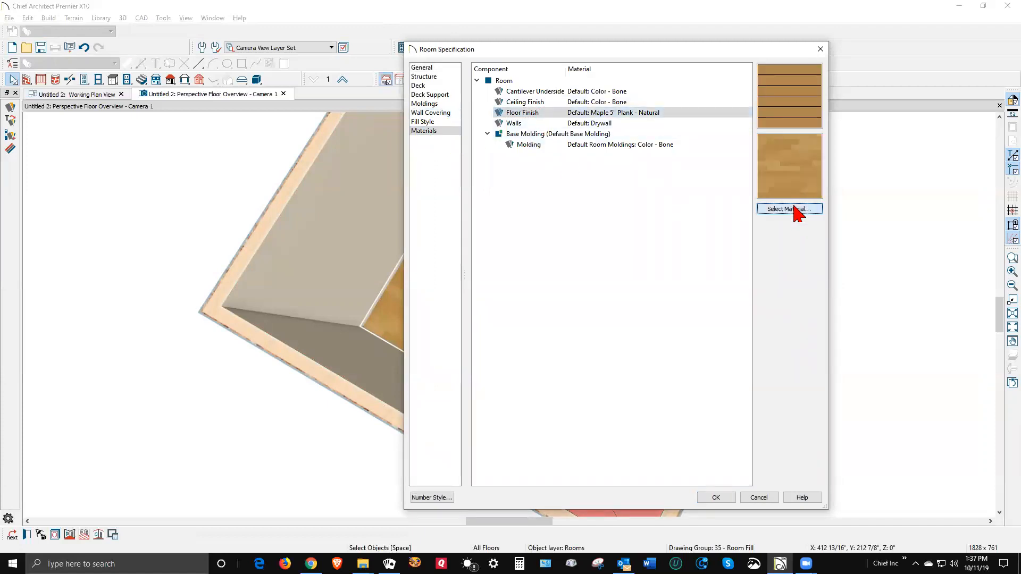
{"action": "left_click", "coordinate": [795, 210]}
{"action": "left_click", "coordinate": [76, 50]}
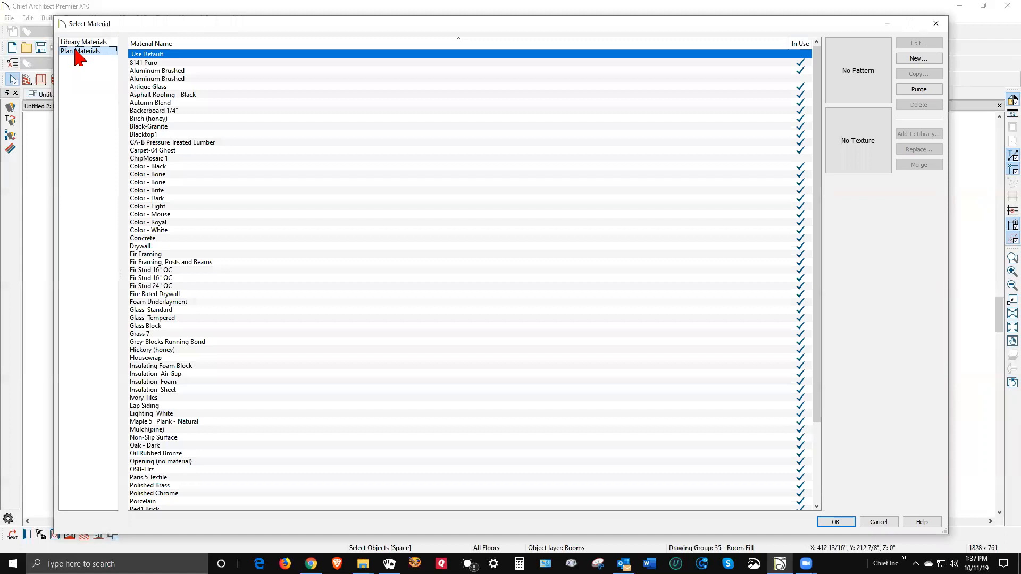
{"action": "left_click", "coordinate": [88, 43]}
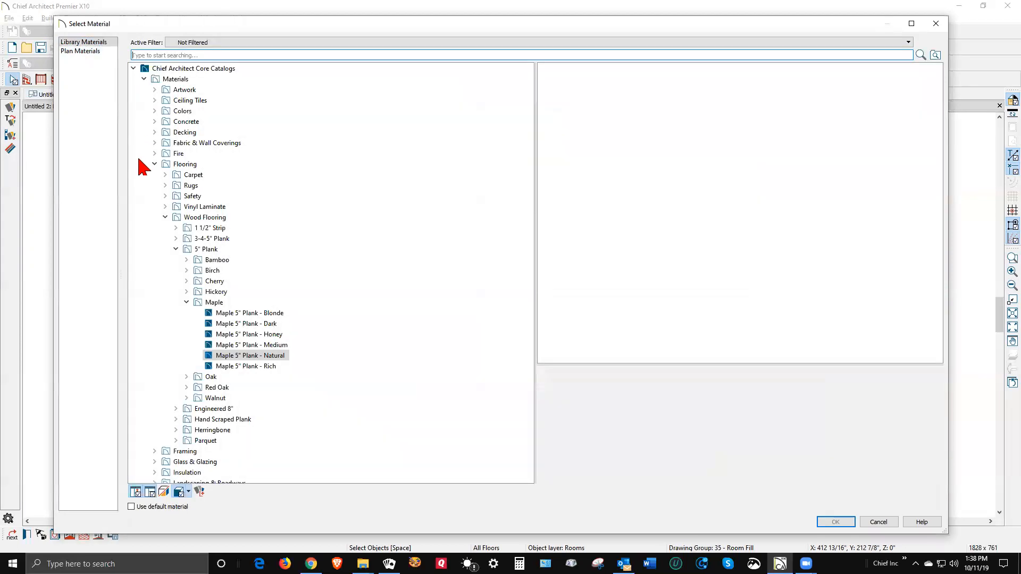
- Assign Coral Tile from the library's Terracotta tile materials as the right-hand room's floor finish
{"action": "left_click", "coordinate": [165, 217]}
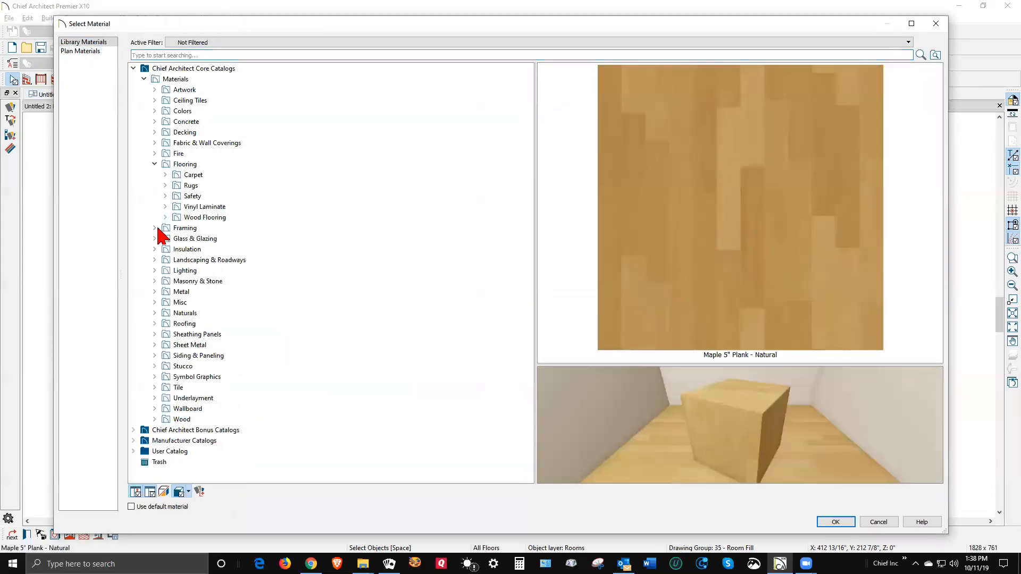
{"action": "left_click", "coordinate": [154, 164]}
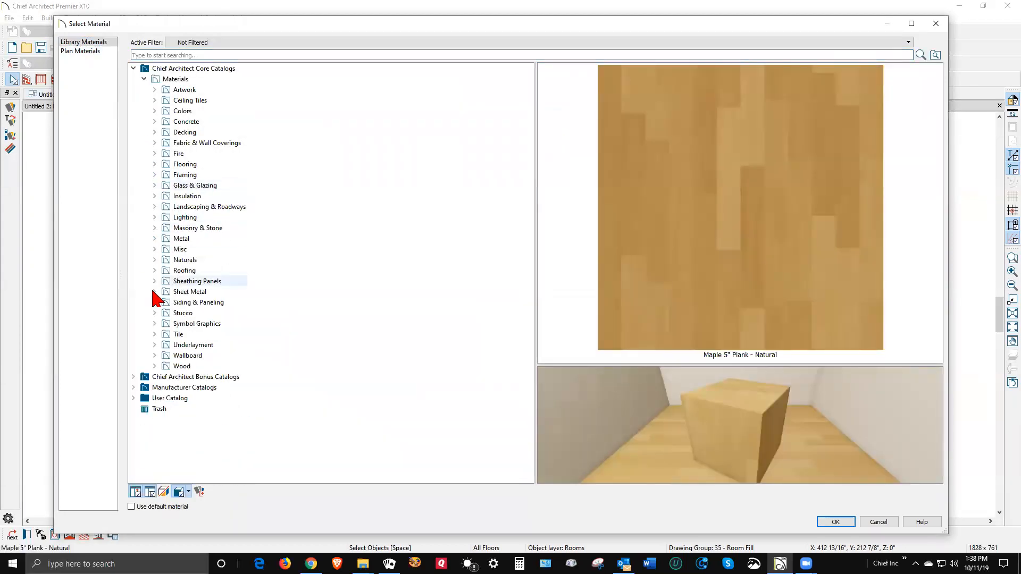
{"action": "left_click", "coordinate": [154, 334]}
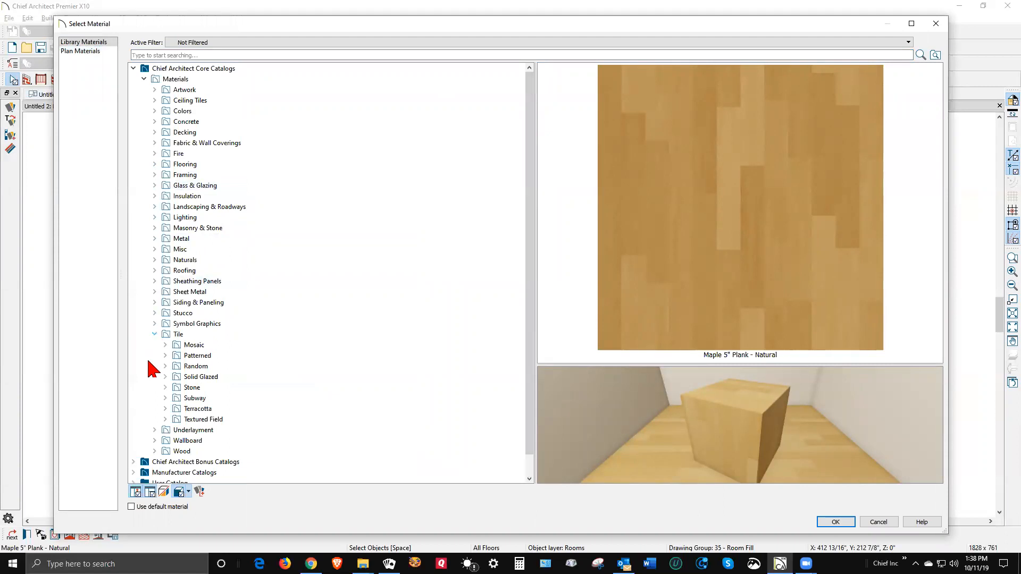
{"action": "left_click", "coordinate": [184, 409]}
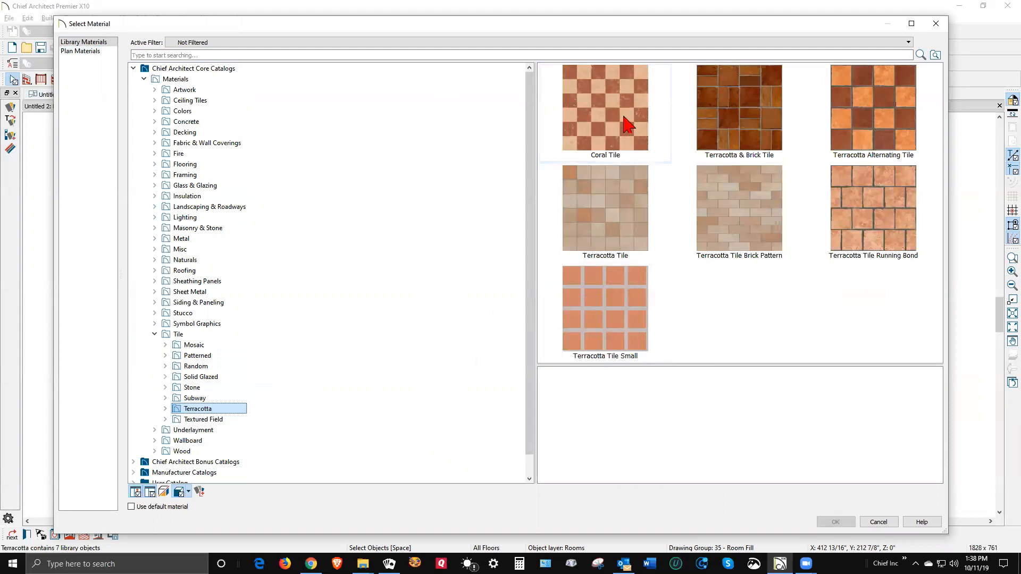
{"action": "left_click", "coordinate": [627, 125]}
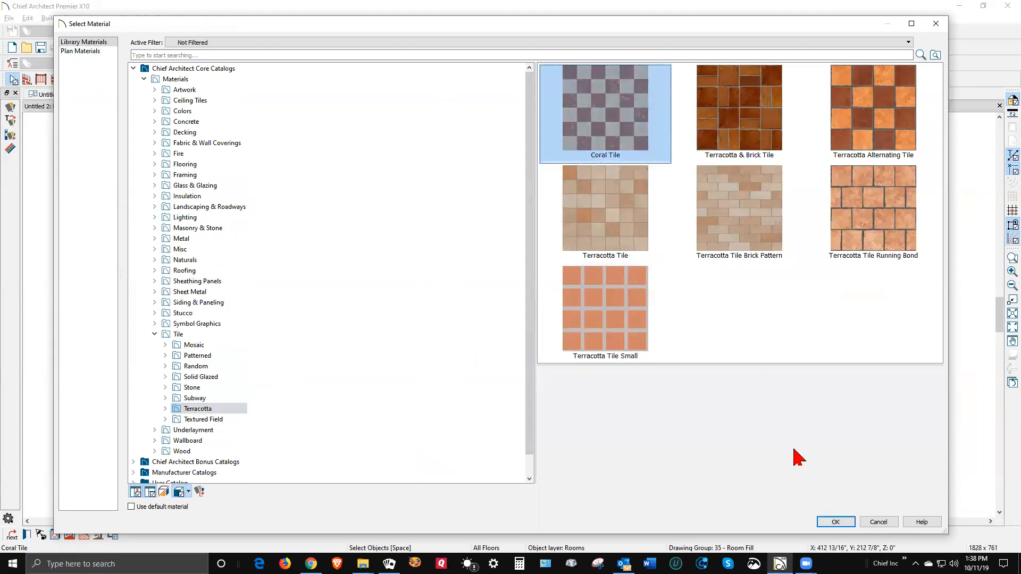
{"action": "left_click", "coordinate": [836, 522]}
{"action": "left_click", "coordinate": [714, 499]}
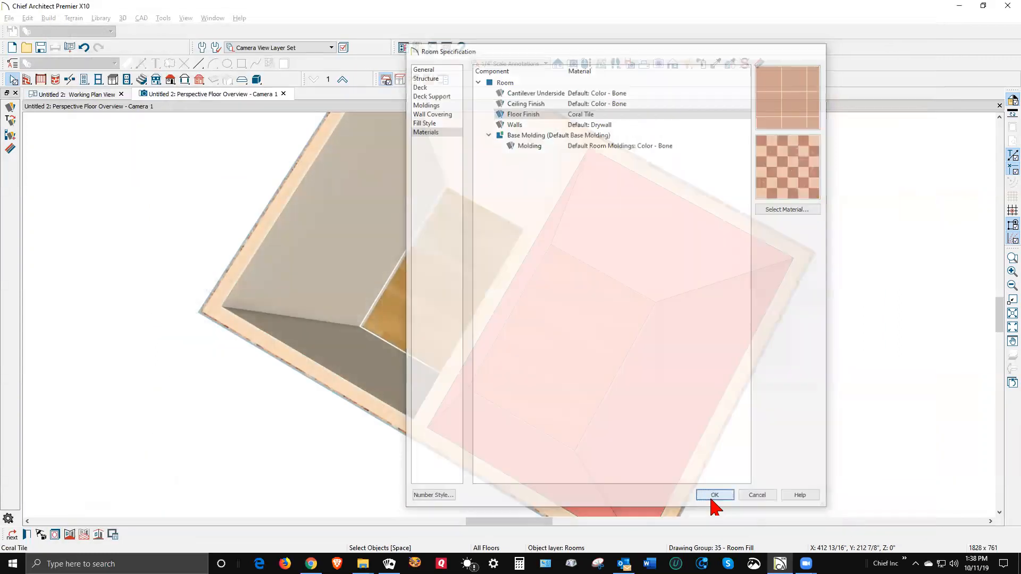
- Inspect the general specifications in the material definition of the right-hand room's tile floor without changing them
{"action": "left_click", "coordinate": [760, 64]}
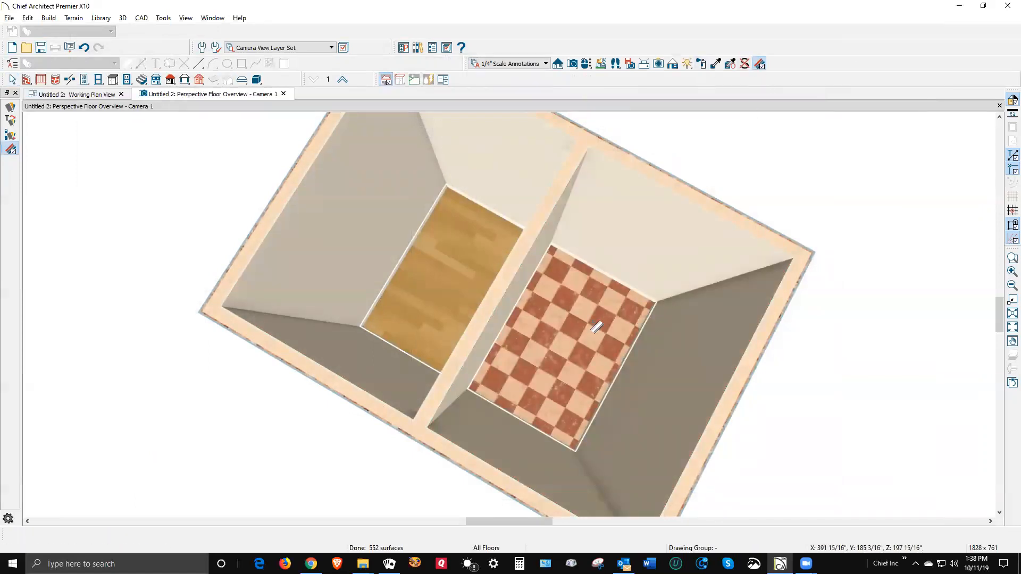
{"action": "left_click", "coordinate": [681, 158]}
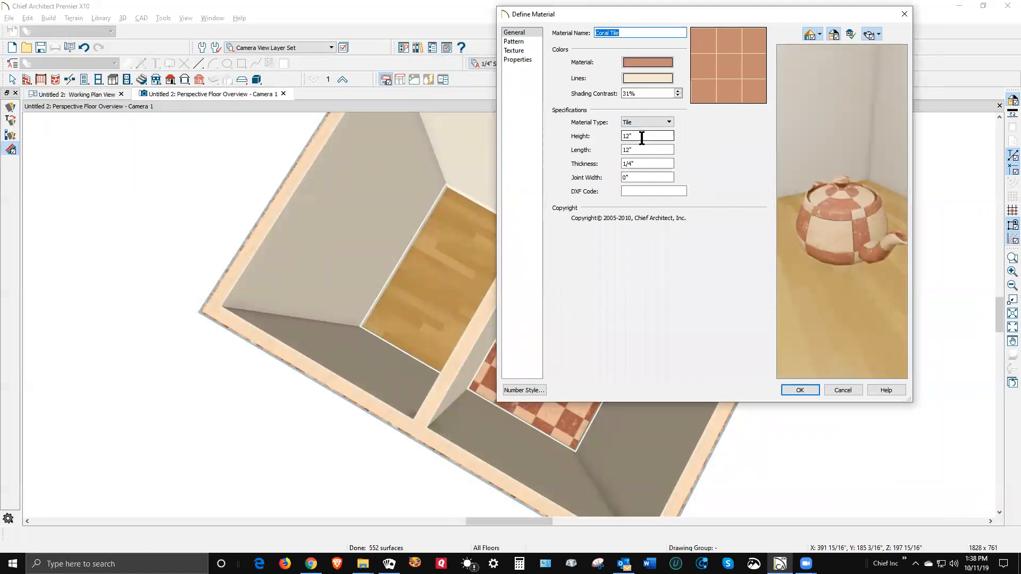
{"action": "left_click", "coordinate": [800, 391]}
{"action": "key", "text": "Escape"}
- View both floors in the 3D overview and return to the Working Plan View to compare them with the room fills
{"action": "scroll", "coordinate": [574, 321], "scroll_direction": "down", "scroll_amount": 2}
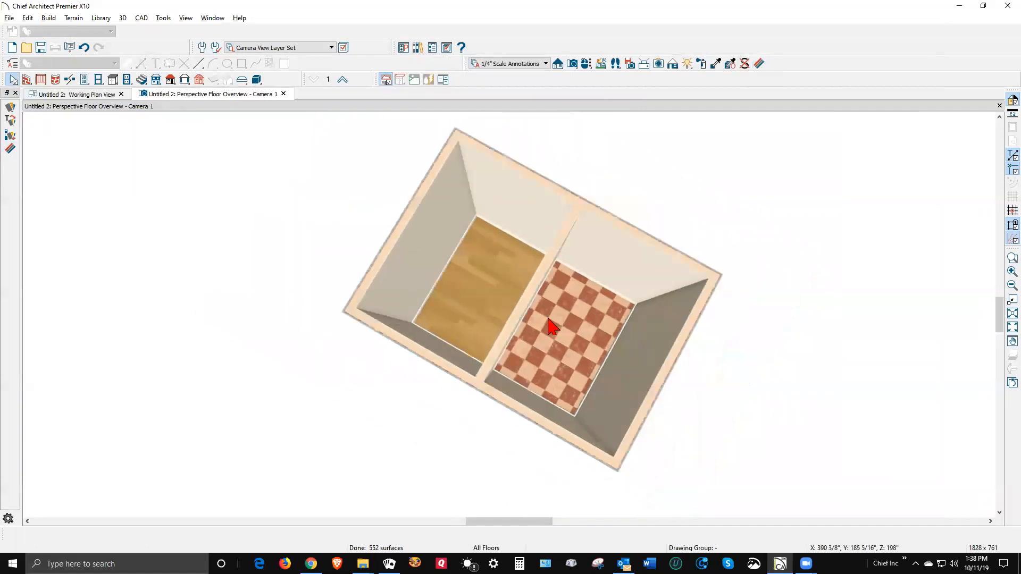
{"action": "key", "text": "ctrl+Tab"}
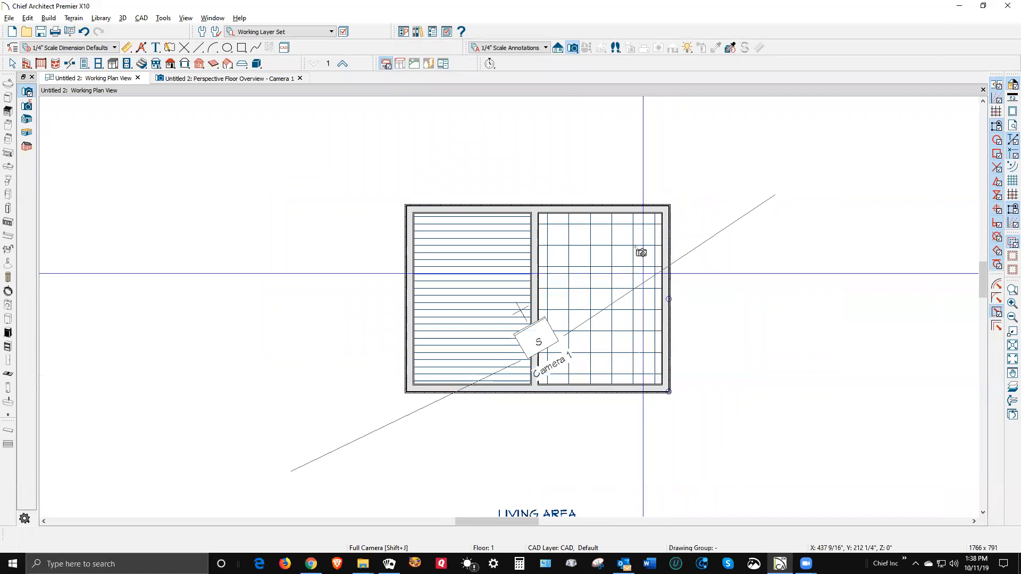
{"action": "key", "text": "Escape"}
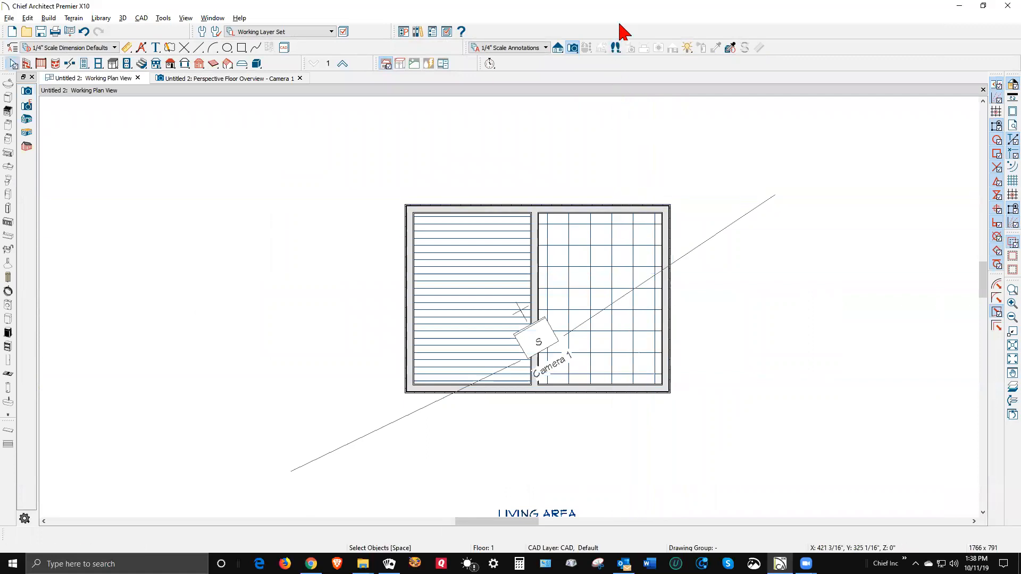